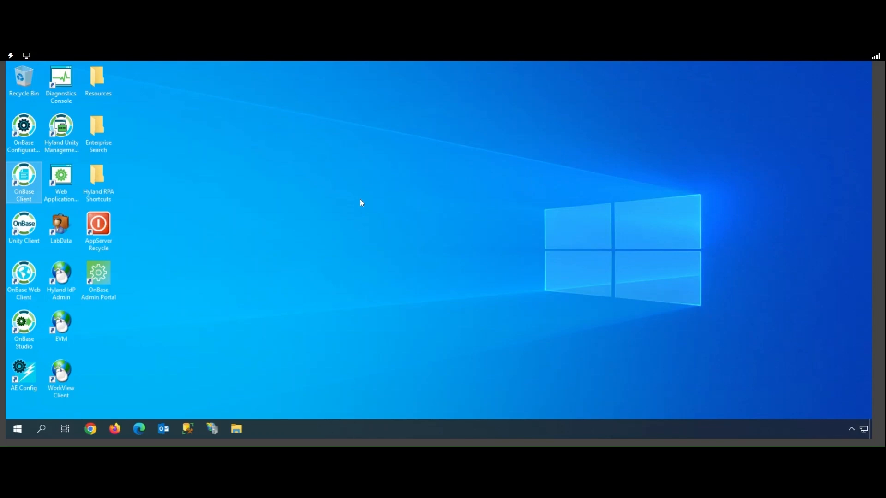
Step: Open the OnBase Client shortcut's properties and remove the -SCHED switch from its target
right_click(32, 195)
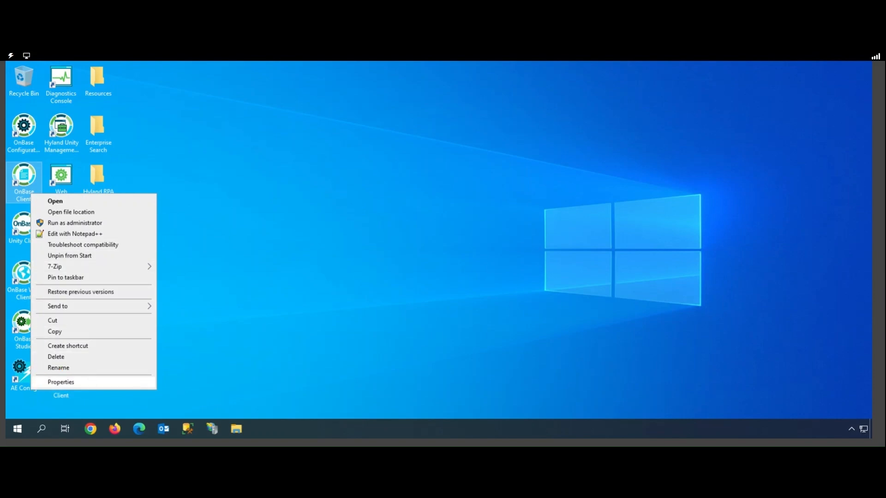
click(136, 382)
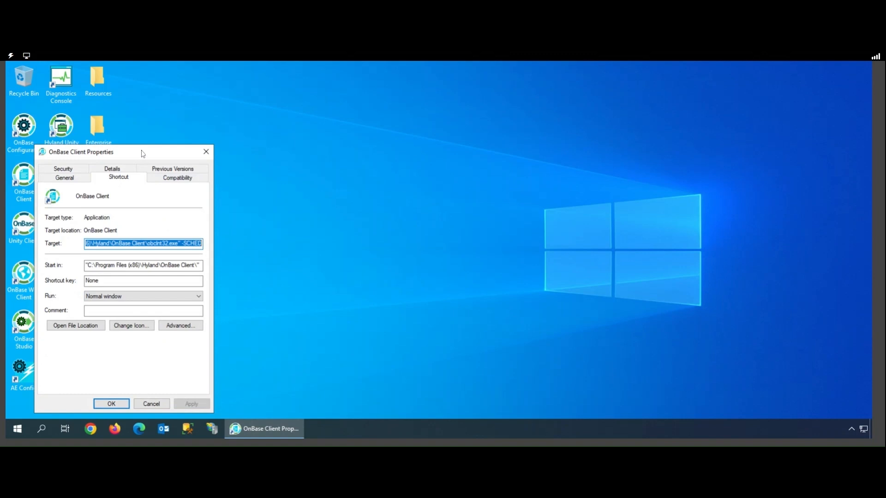
drag(216, 104, 216, 103)
click(266, 196)
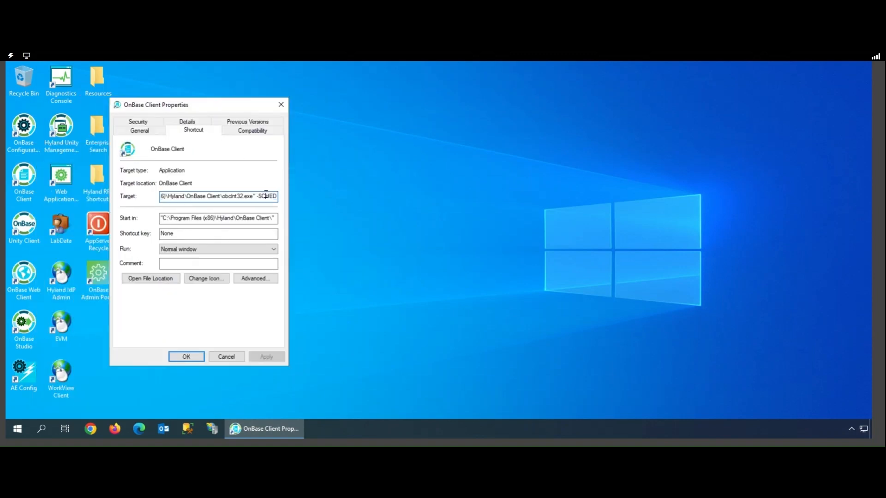
drag(257, 195, 287, 195)
key(Delete)
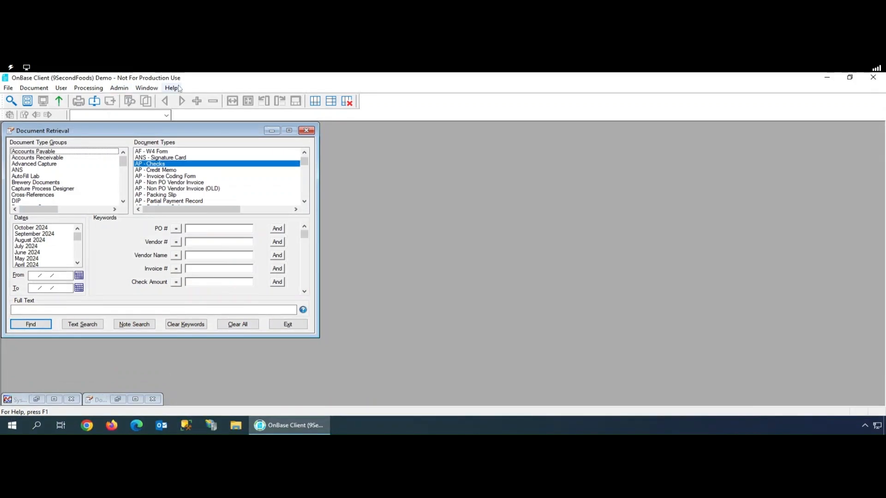
Step: Open the Document Maintenance utility, then widen and reposition its window so the Document Type column shows
click(121, 89)
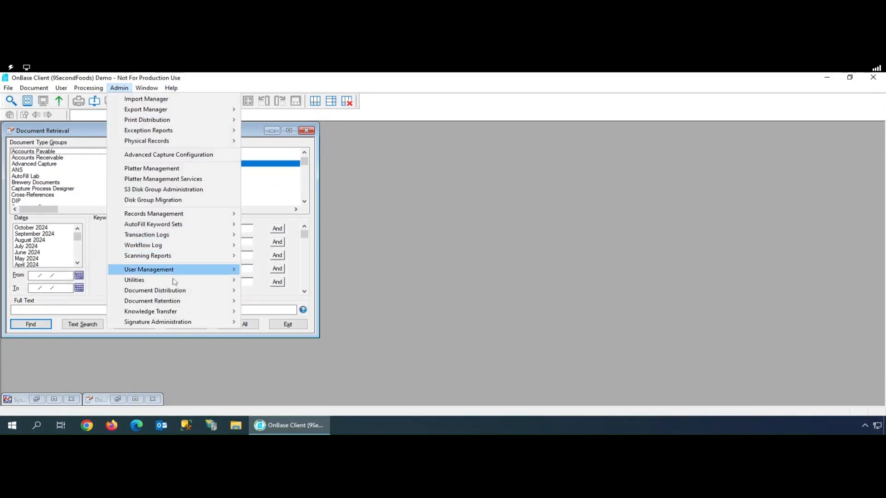
mouse_move(174, 282)
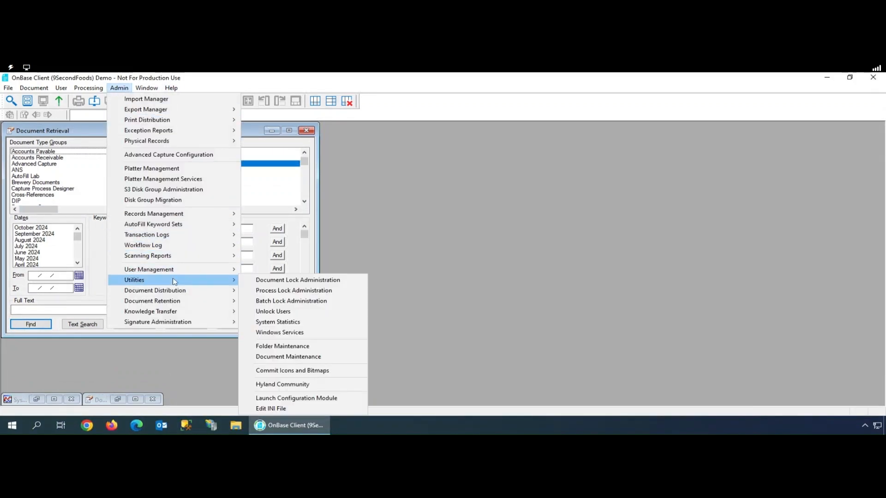
click(312, 360)
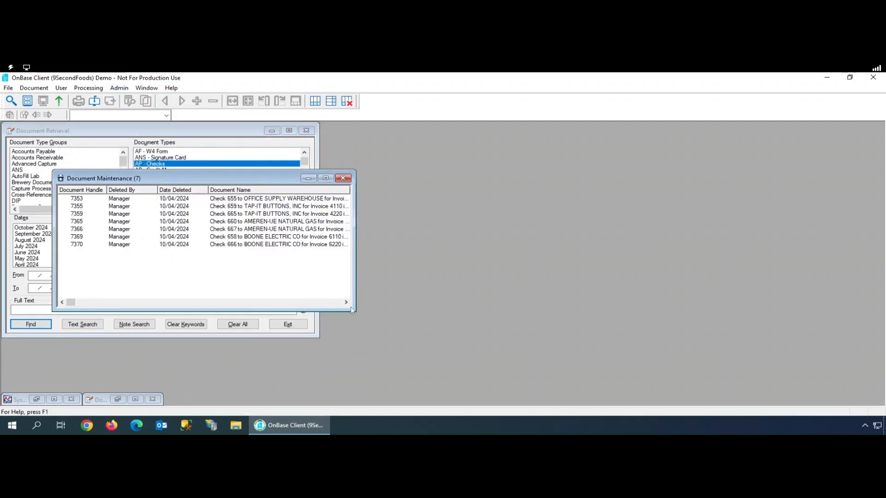
drag(351, 310, 555, 337)
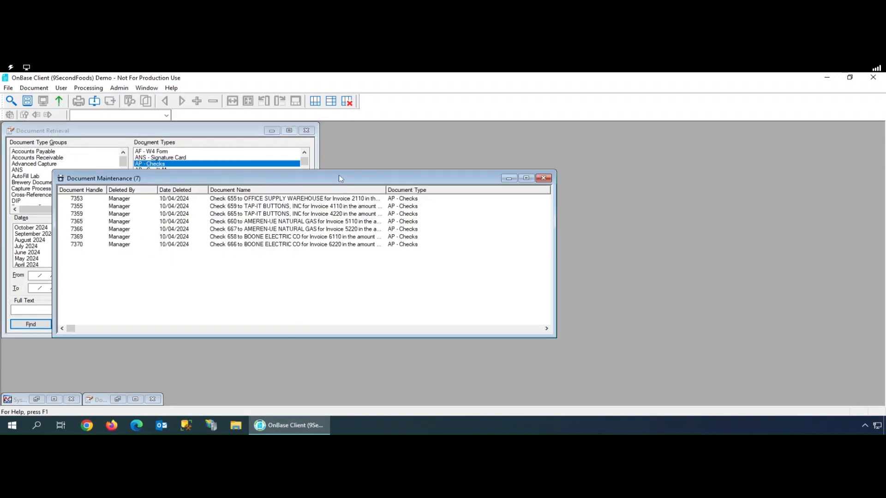
drag(340, 178, 472, 167)
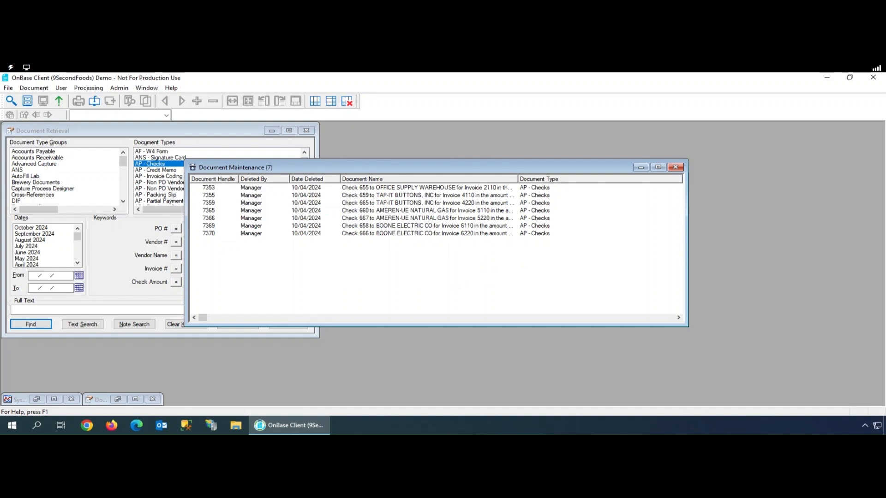
Step: Open the scheduling of a purge for the deleted documents and review its name and available processing workstations
right_click(571, 239)
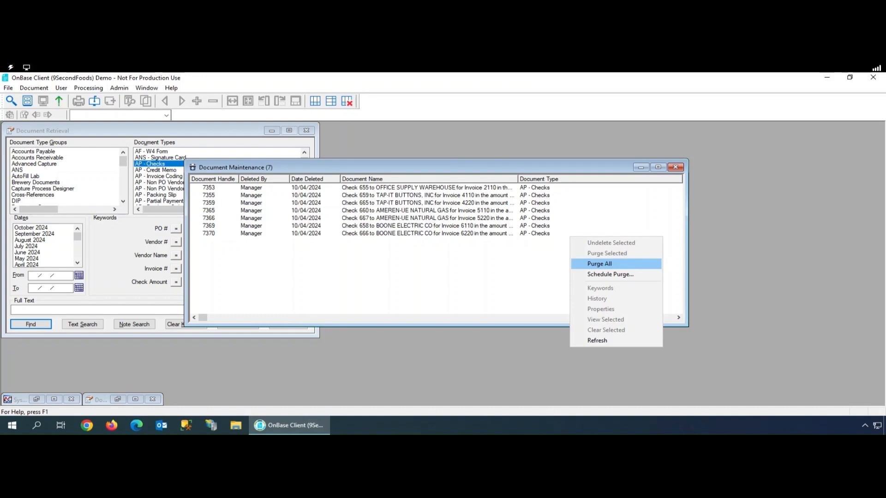
click(641, 279)
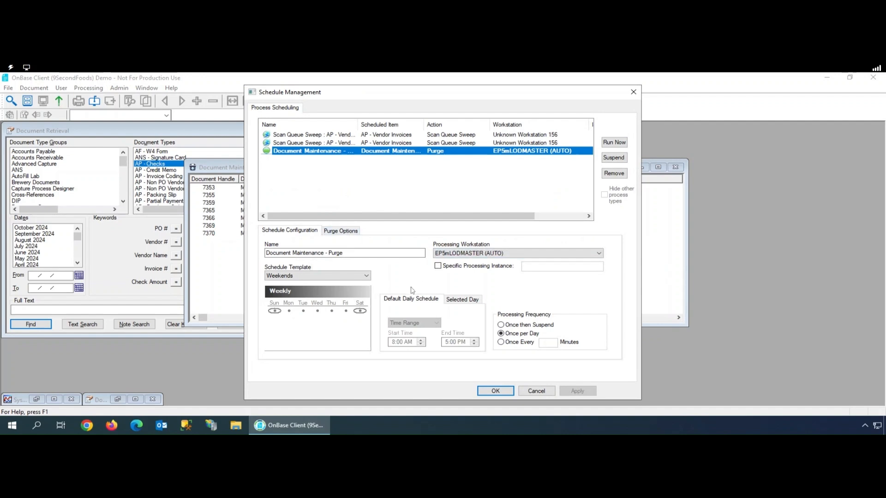
click(349, 253)
drag(343, 253, 264, 254)
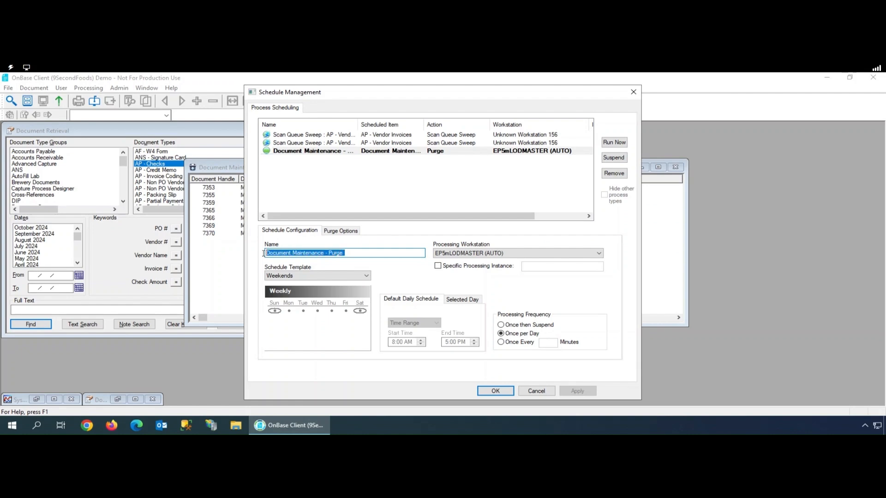
click(351, 253)
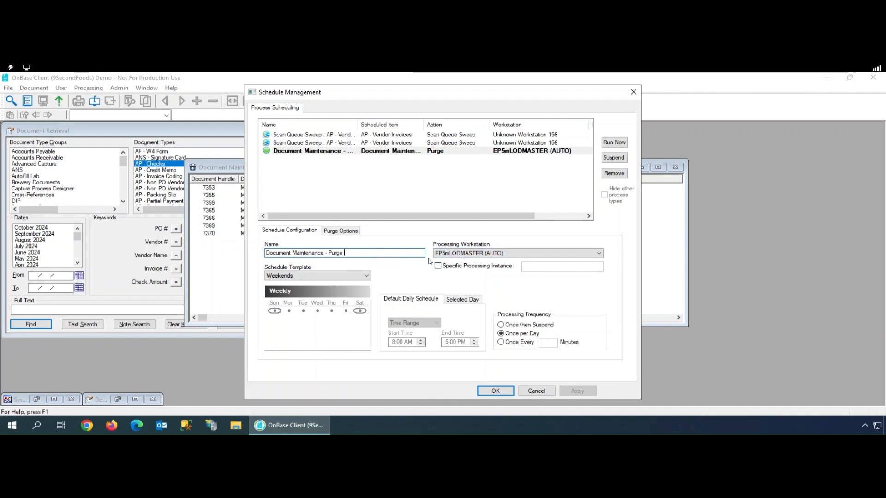
click(532, 256)
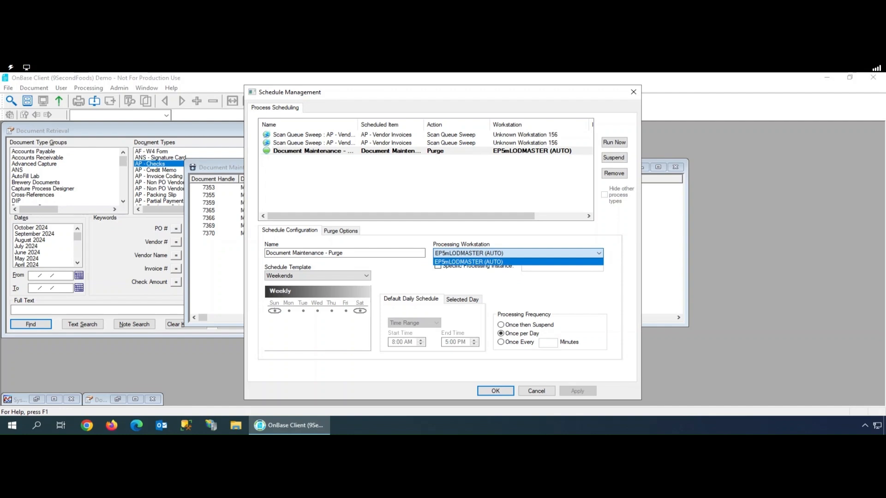
click(516, 280)
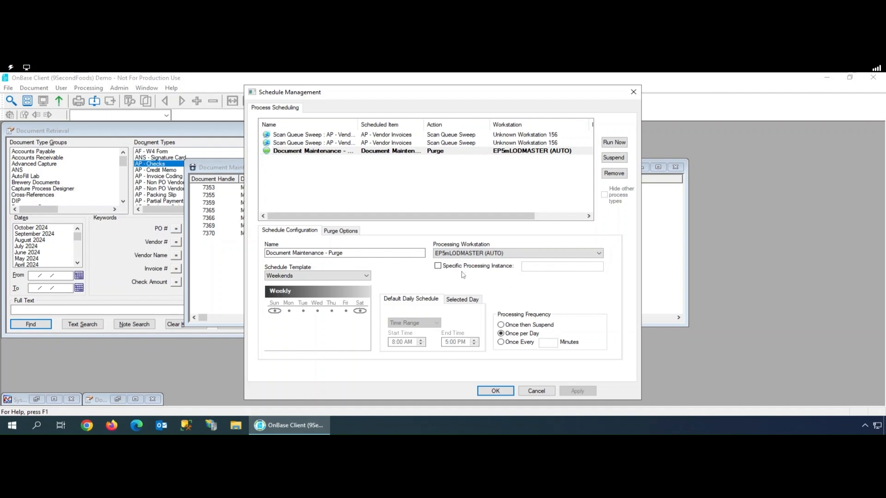
Step: Apply the Weekdays template to the purge schedule and set the processing frequency to once every 5 minutes
click(317, 278)
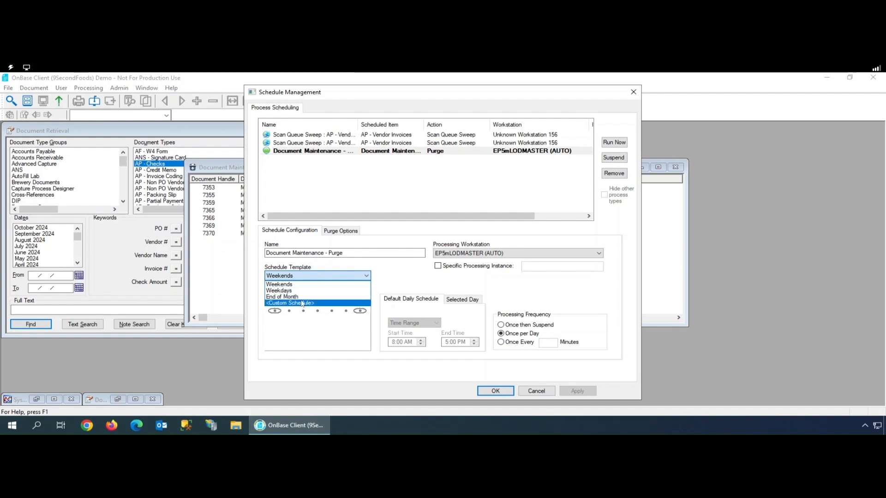
click(301, 291)
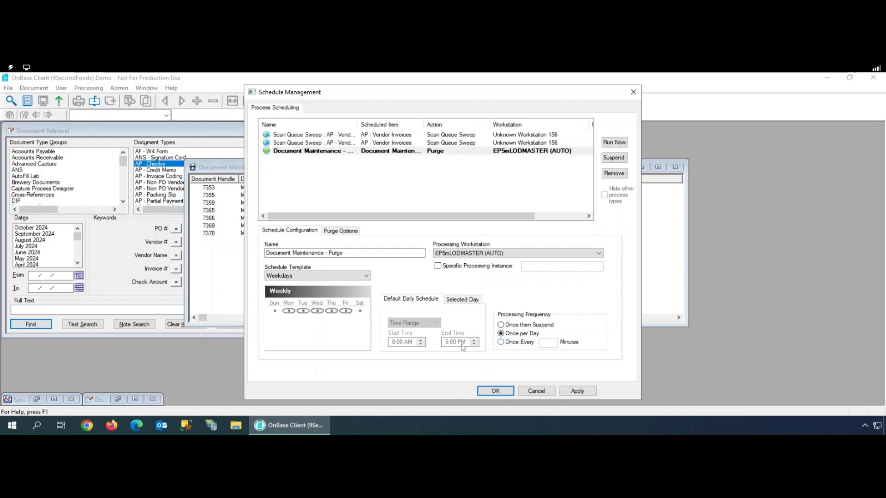
click(524, 344)
Step: Switch the purge to a custom schedule and toggle Monday and Tuesday off and back on
click(326, 277)
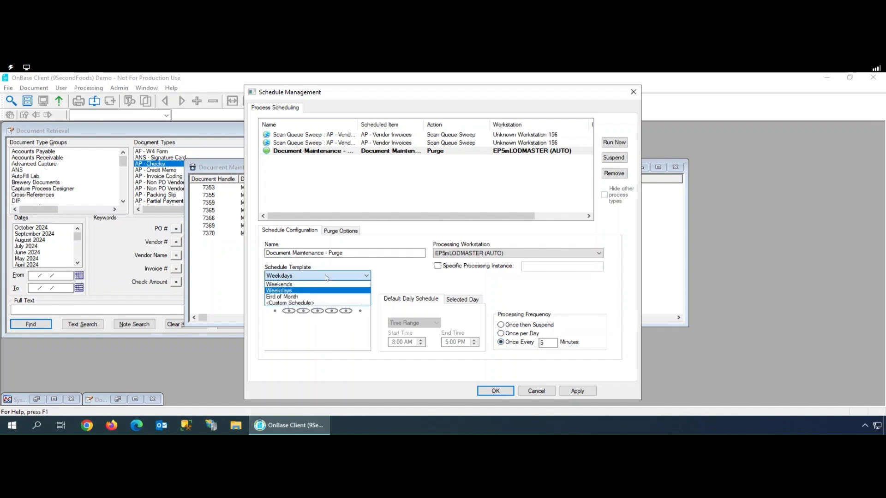
click(331, 303)
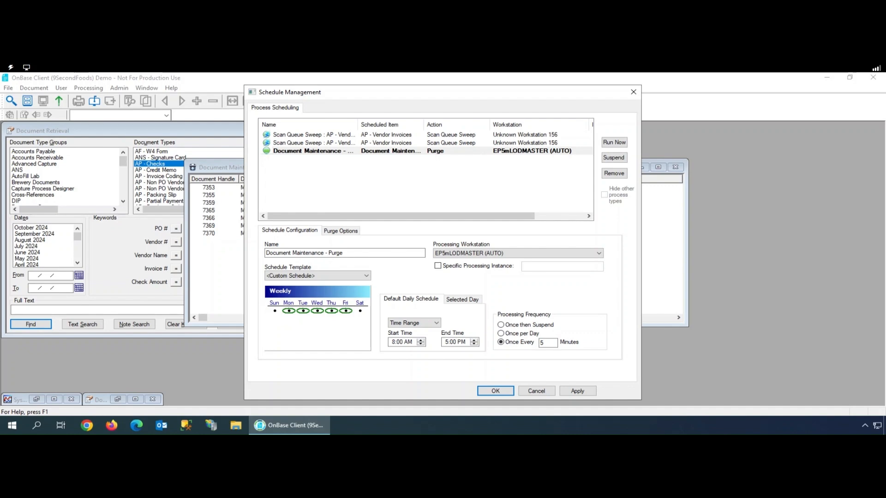
click(290, 312)
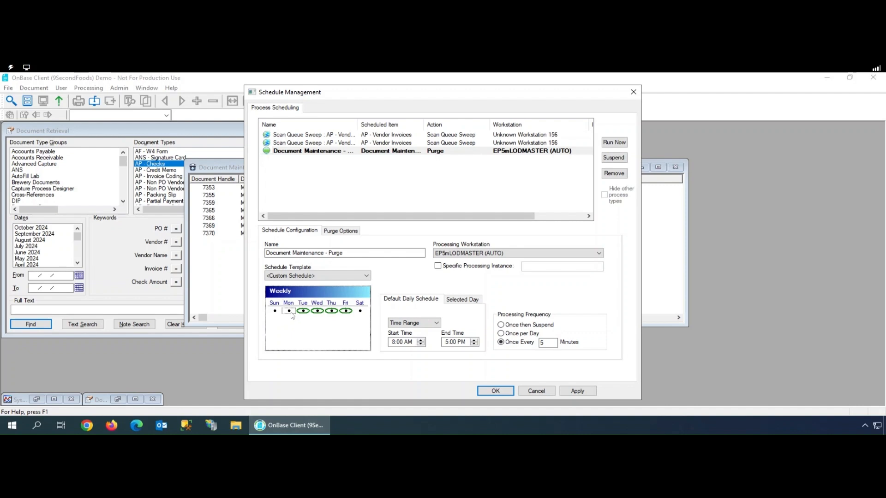
click(290, 311)
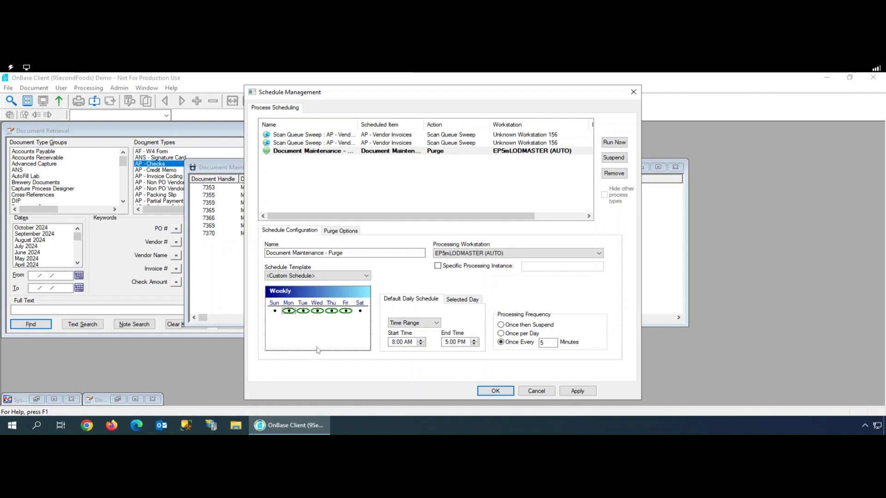
click(302, 311)
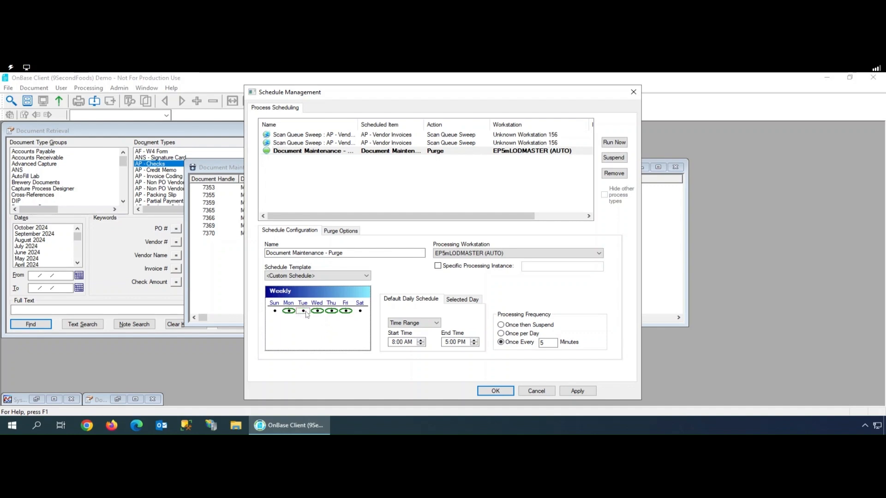
click(303, 311)
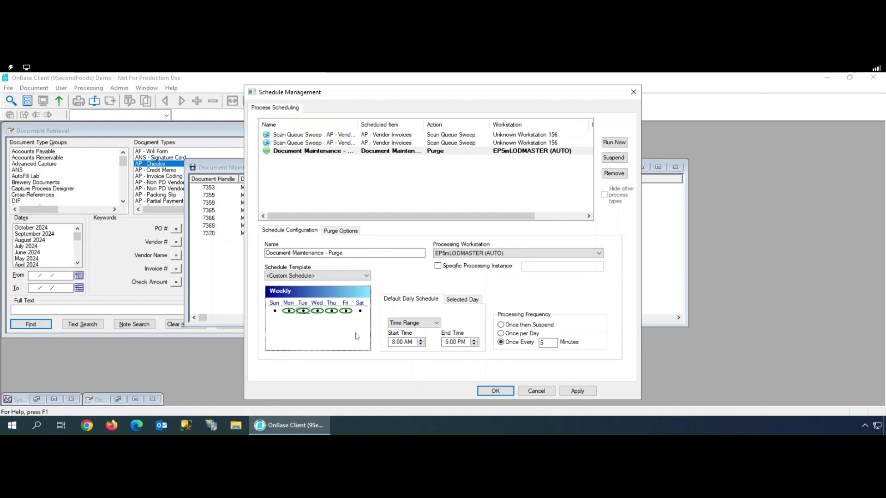
Step: Set the default daily schedule to a specific time of 6:00 AM and try the frequency options, ending on once every 5 minutes
click(423, 322)
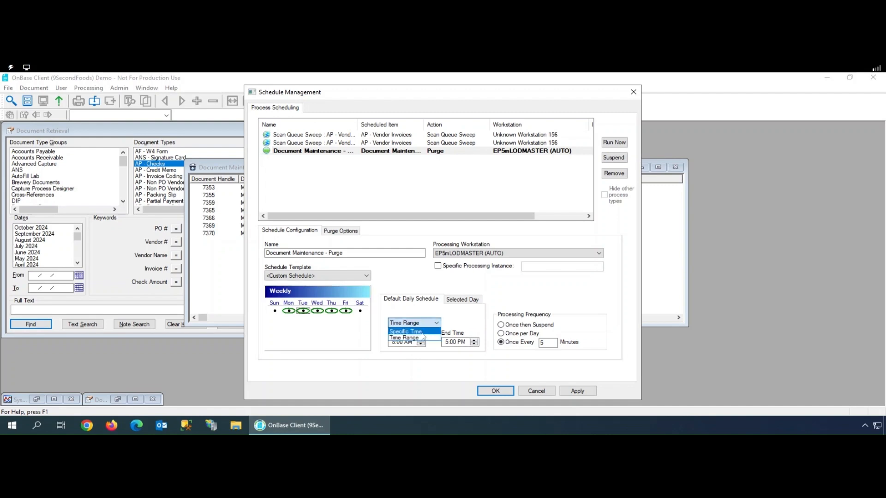
click(413, 337)
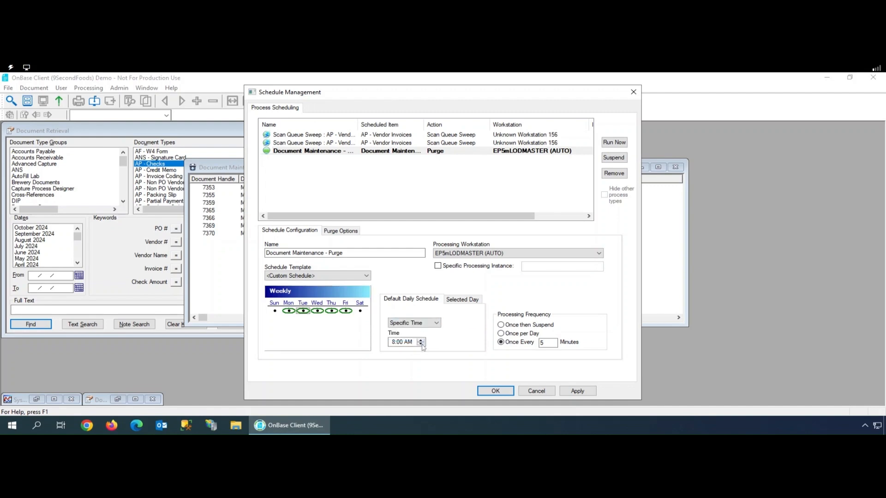
click(393, 341)
click(510, 331)
click(501, 324)
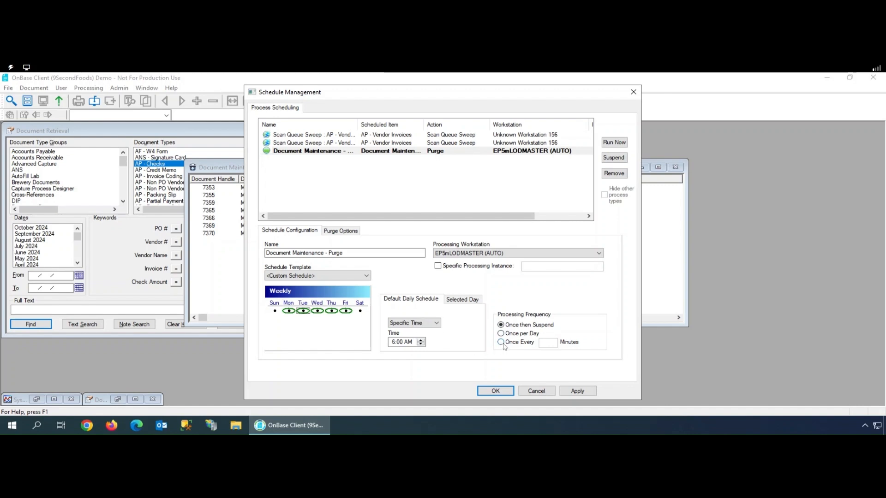
click(501, 342)
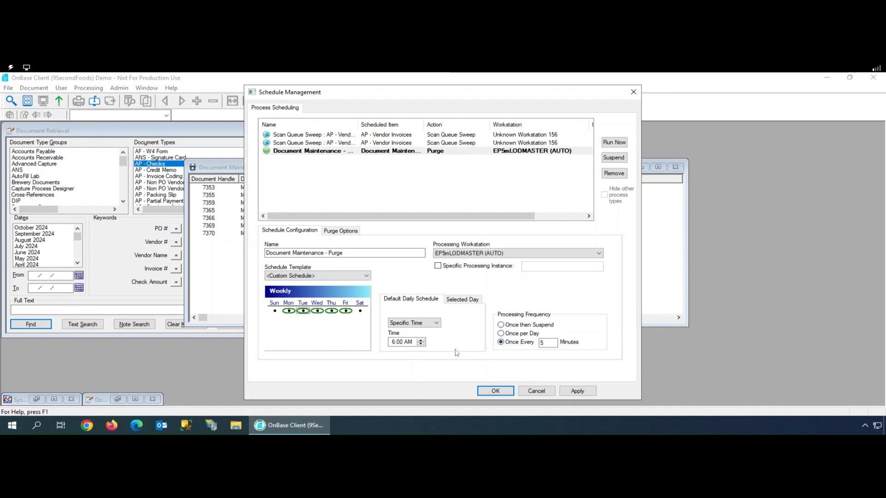
Step: Enable overriding the default settings for the selected day, and return to the default daily schedule
click(454, 302)
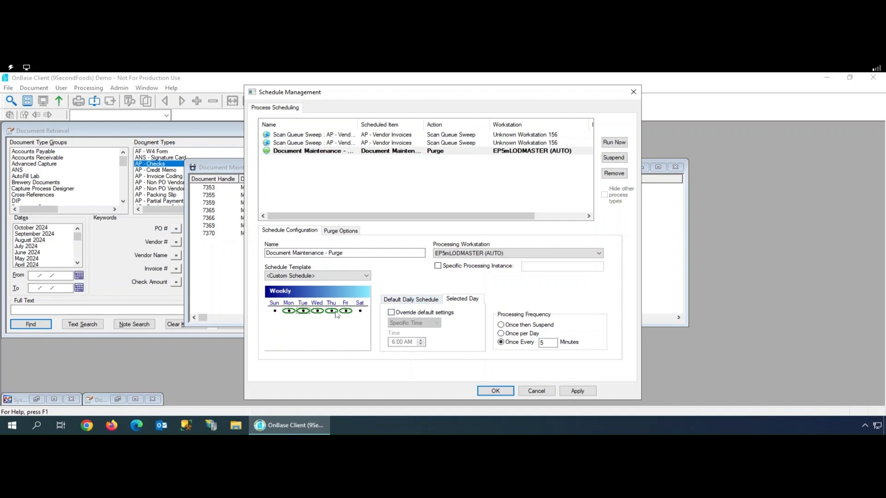
click(392, 313)
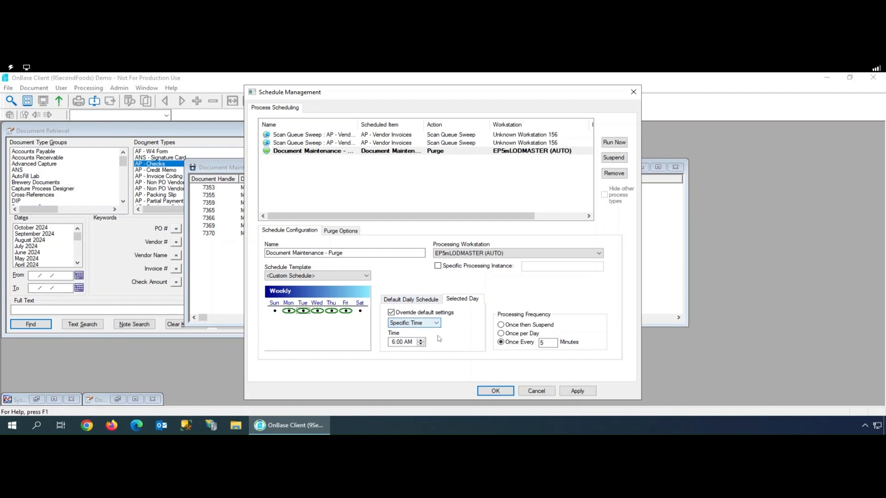
click(436, 303)
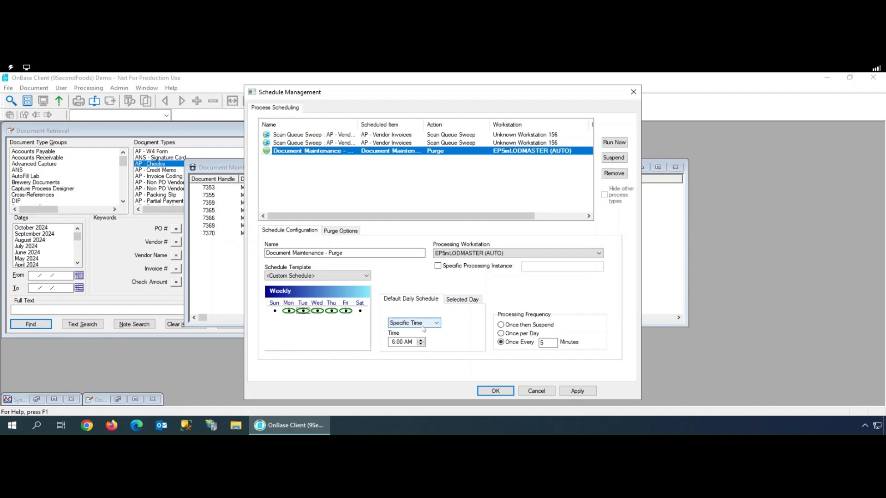
Step: Change the default daily schedule to a time range from 6:00 AM to 5:00 PM, processing once every 2 minutes
click(422, 323)
click(406, 337)
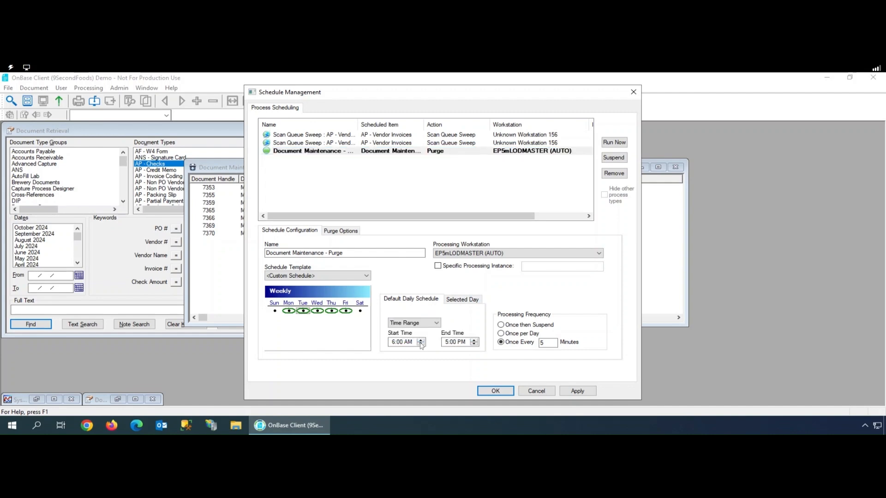
double_click(547, 342)
key(BackSpace)
Step: Exclude Wednesday, Thursday and Friday from the weekly custom schedule
click(331, 312)
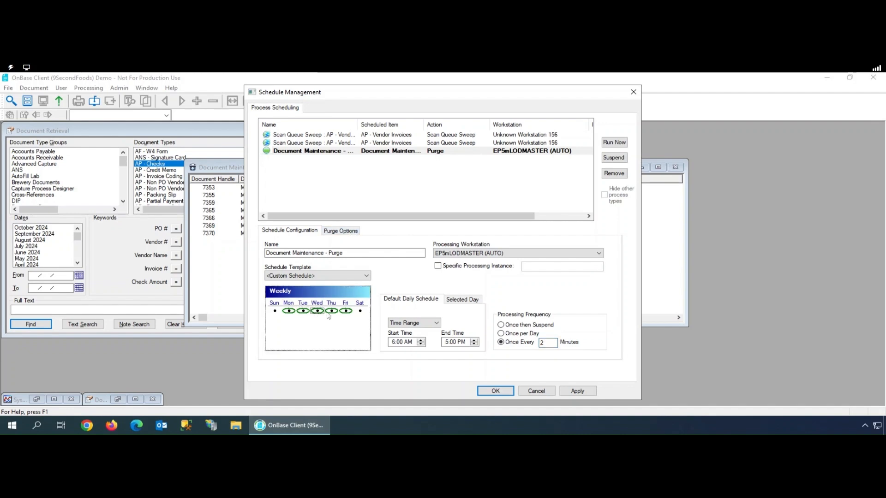
click(331, 311)
click(317, 311)
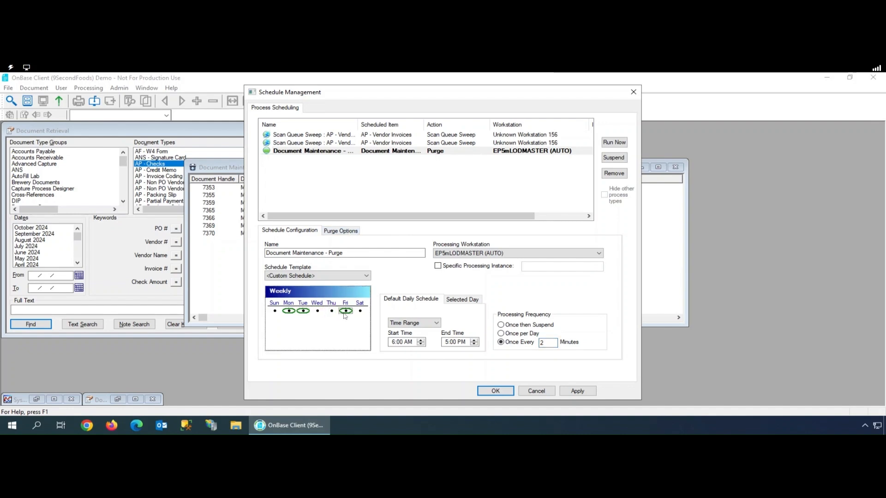
click(346, 311)
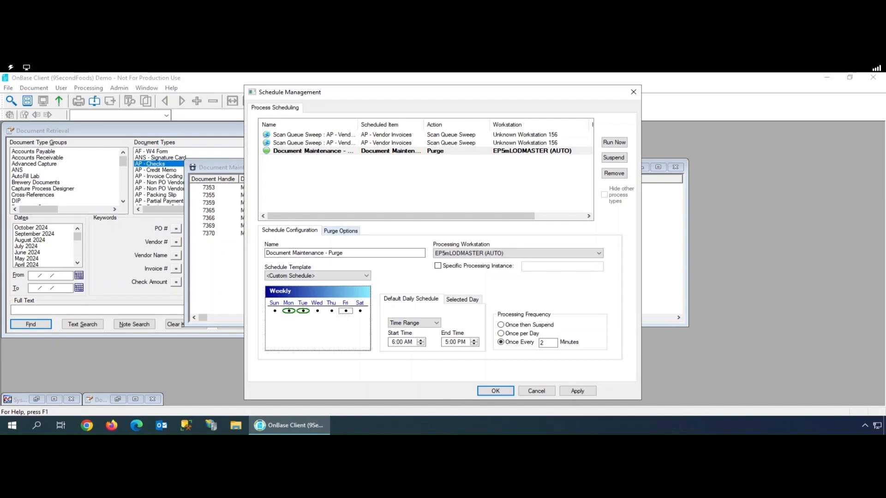
Step: In the purge options, set the minimum time in trash to 30 days and turn that requirement off
click(342, 231)
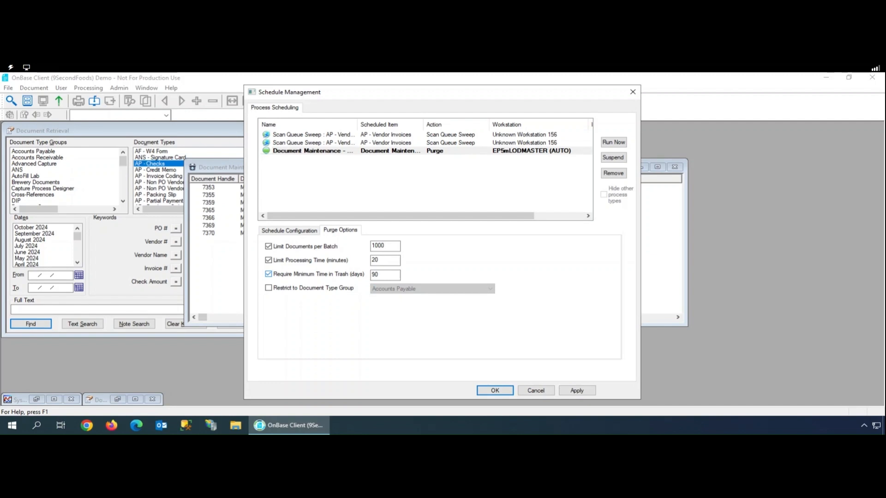
click(394, 274)
key(BackSpace)
key(BackSpace)
text(30)
click(268, 274)
Step: Try restricting the purge to the System Documents document type group, and clear the restriction
click(271, 290)
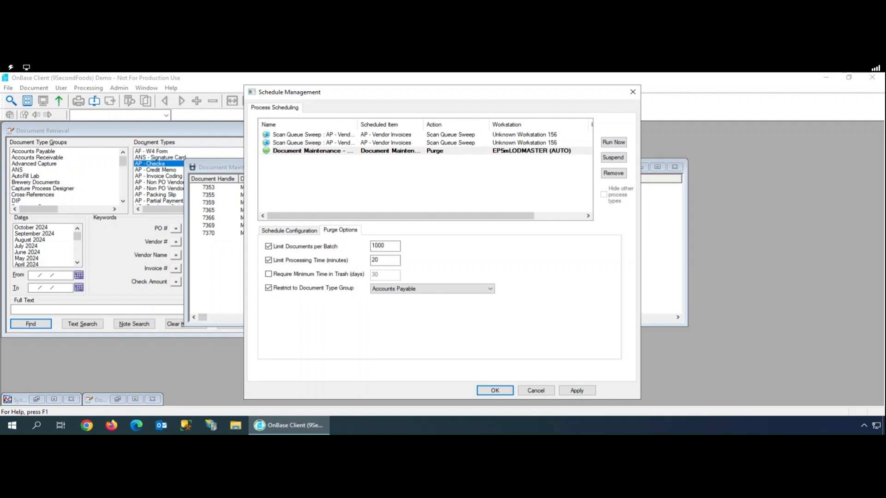
click(427, 292)
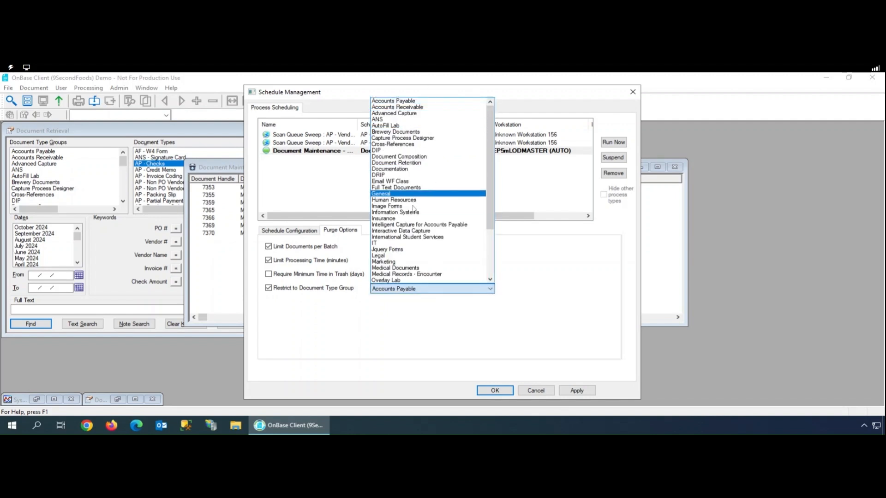
scroll(405, 261, down, 4)
click(405, 249)
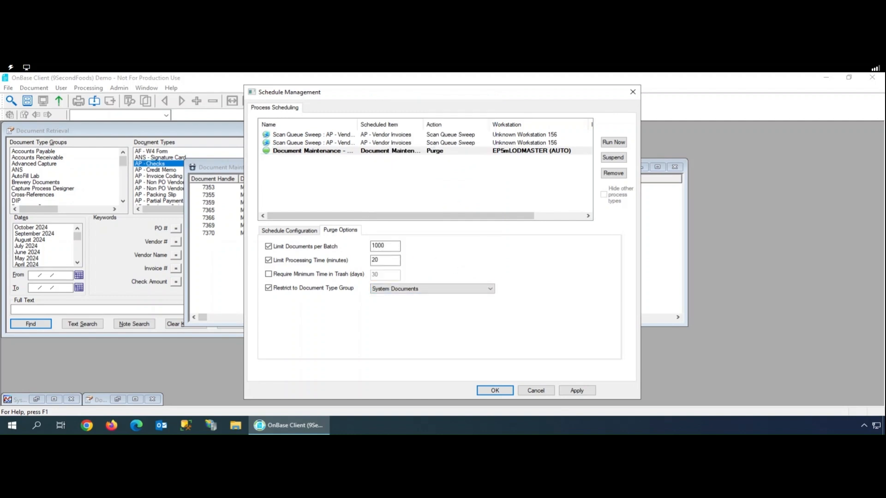
click(440, 289)
scroll(417, 199, up, 4)
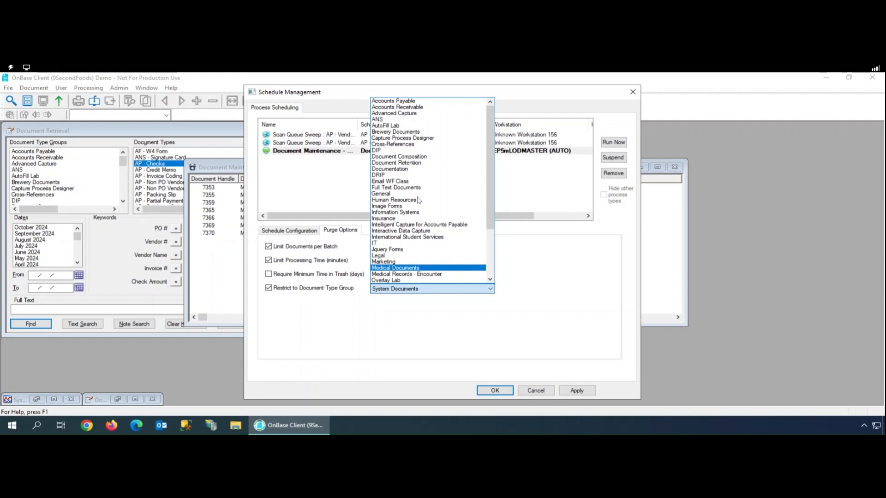
click(269, 288)
click(268, 289)
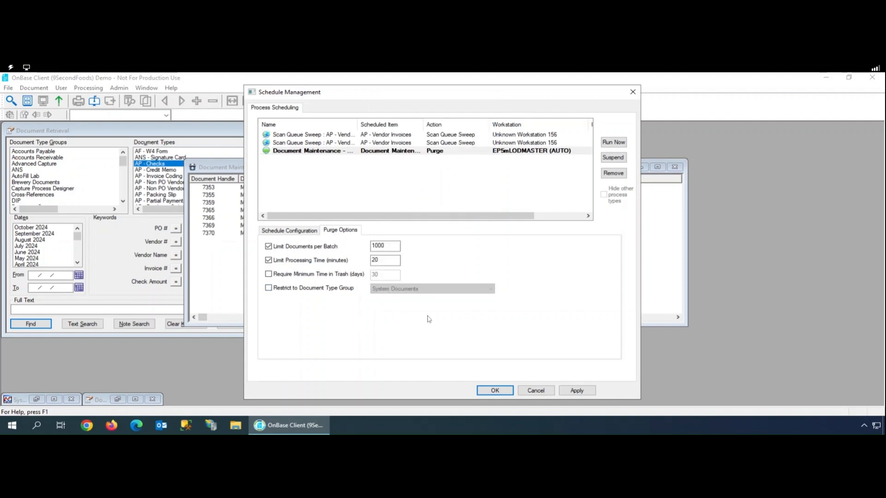
Step: Include Friday in the weekly custom schedule of the purge and apply the schedule changes
click(287, 231)
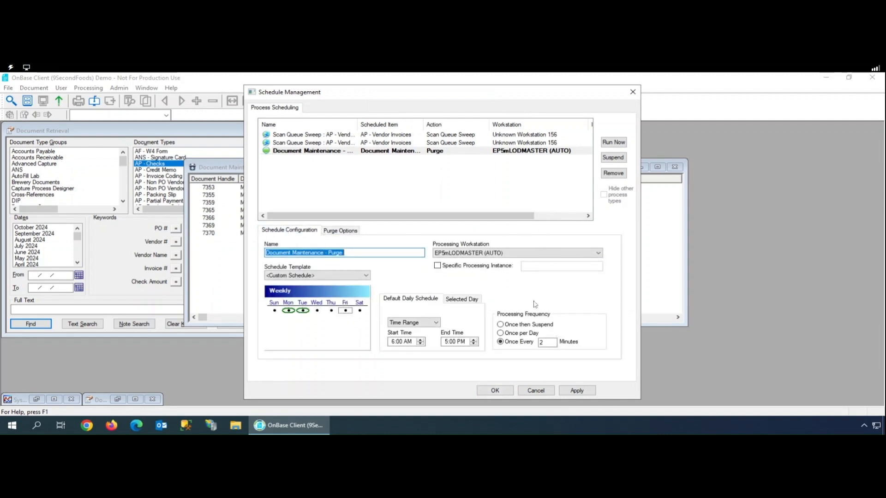
click(345, 311)
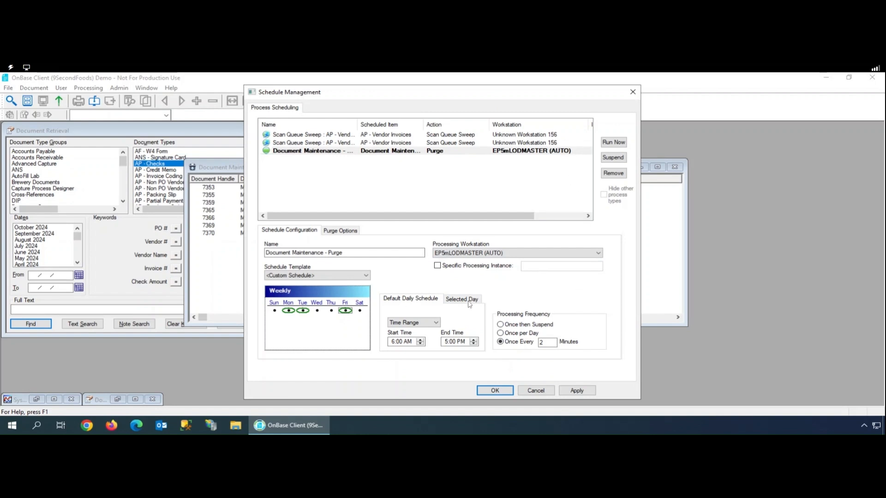
click(579, 395)
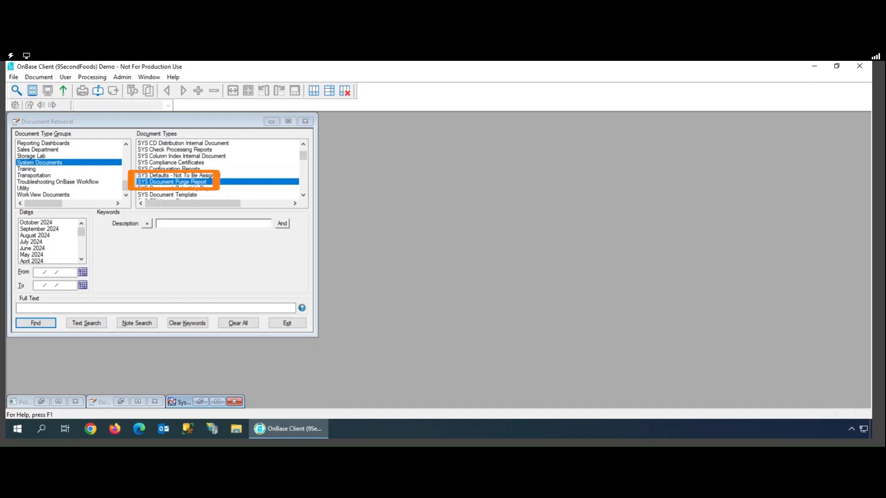
Step: Retrieve the SYS Document Purge Report documents, open the report dated 10/4/2024 and enlarge its window to read it in full
click(52, 324)
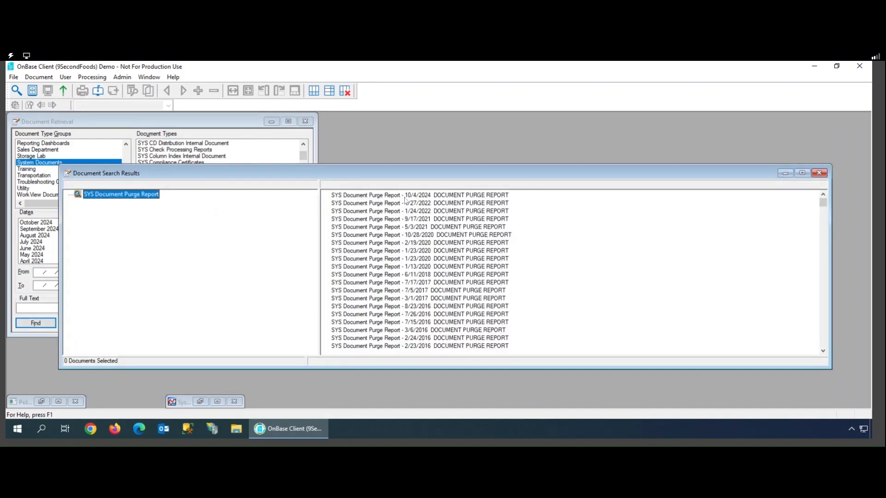
click(480, 196)
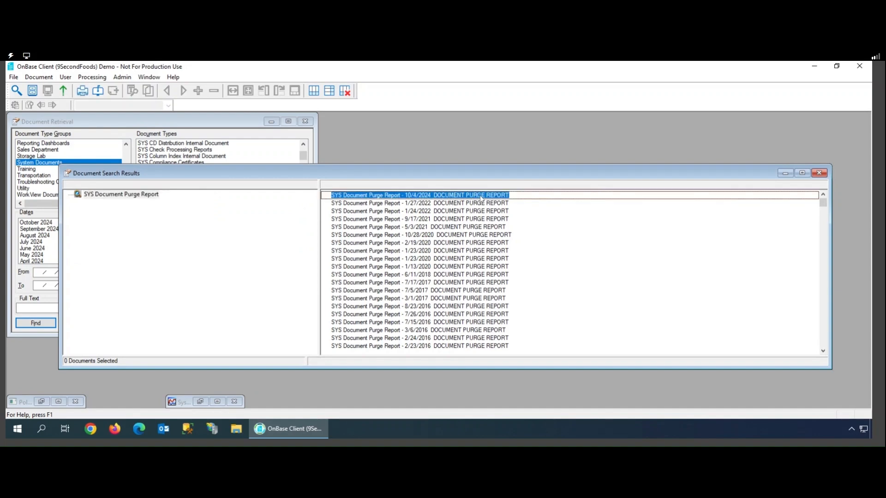
double_click(558, 195)
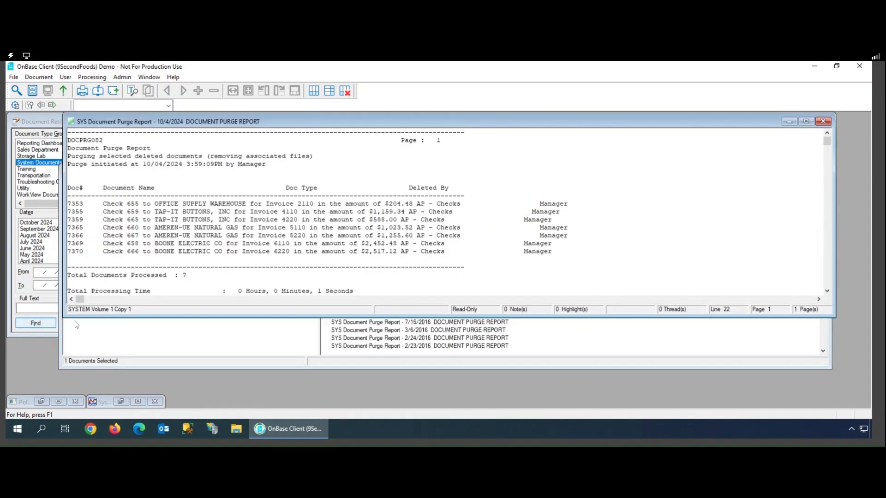
drag(65, 320, 47, 399)
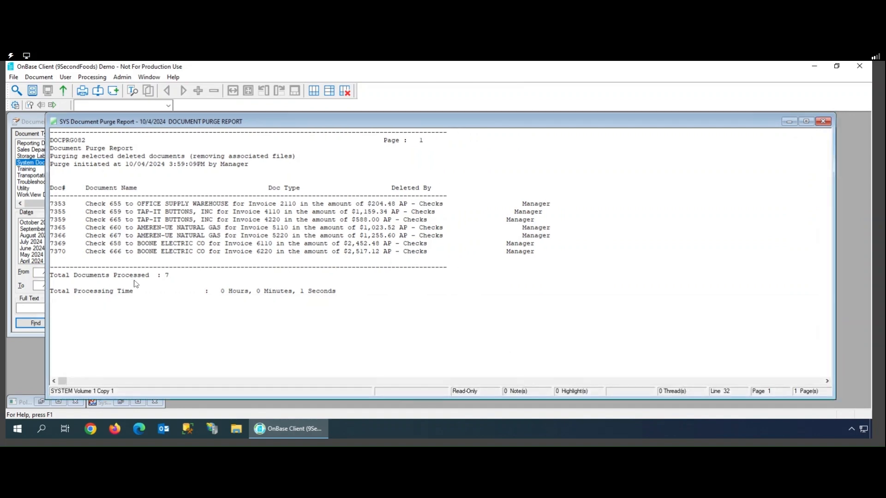